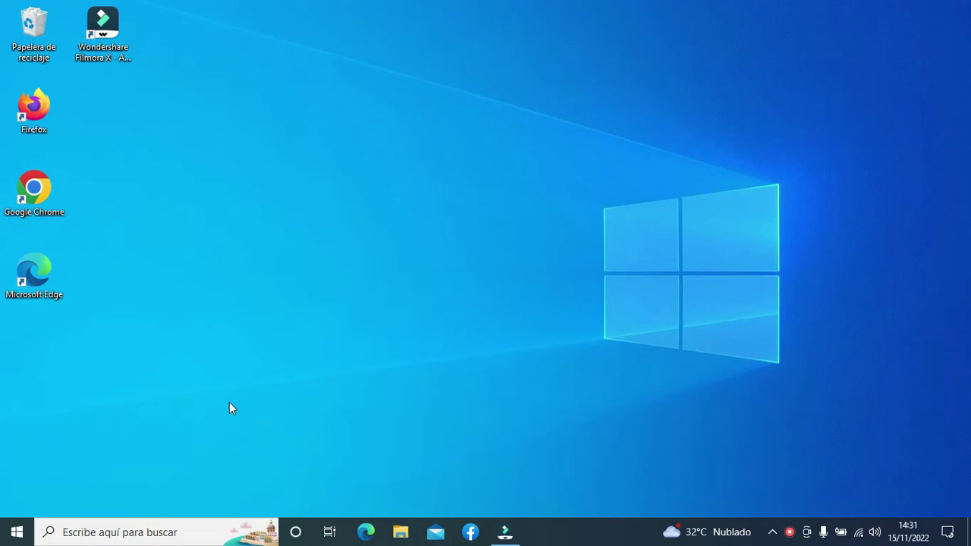
Search Windows for "sis", open the Sistema settings page and close it again
{"action": "left_click", "coordinate": [112, 534]}
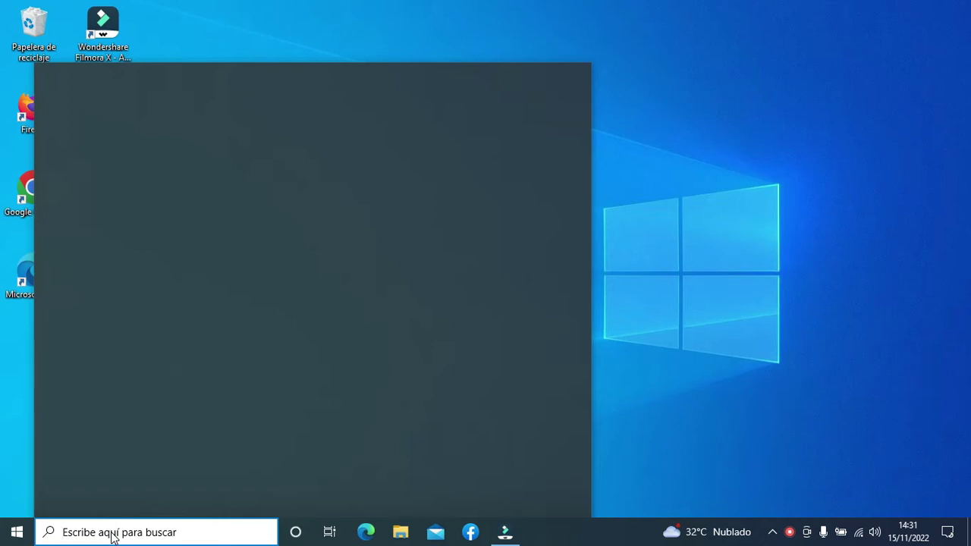
{"action": "type", "text": "sis"}
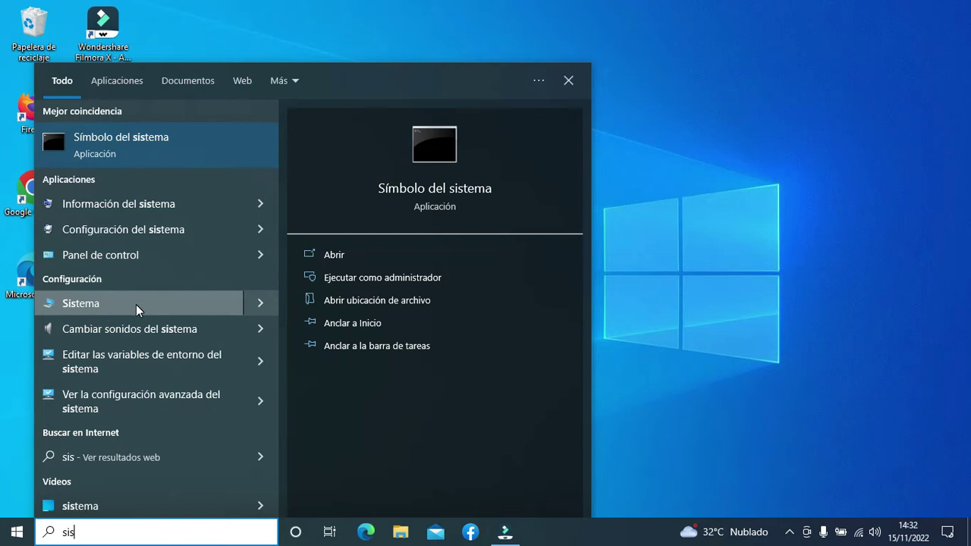
{"action": "left_click", "coordinate": [95, 306]}
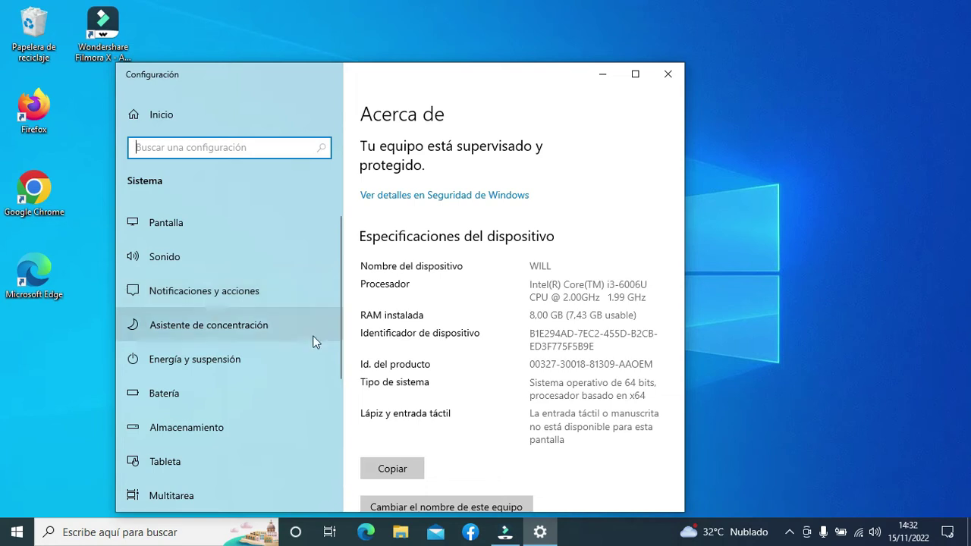
{"action": "left_click", "coordinate": [668, 76]}
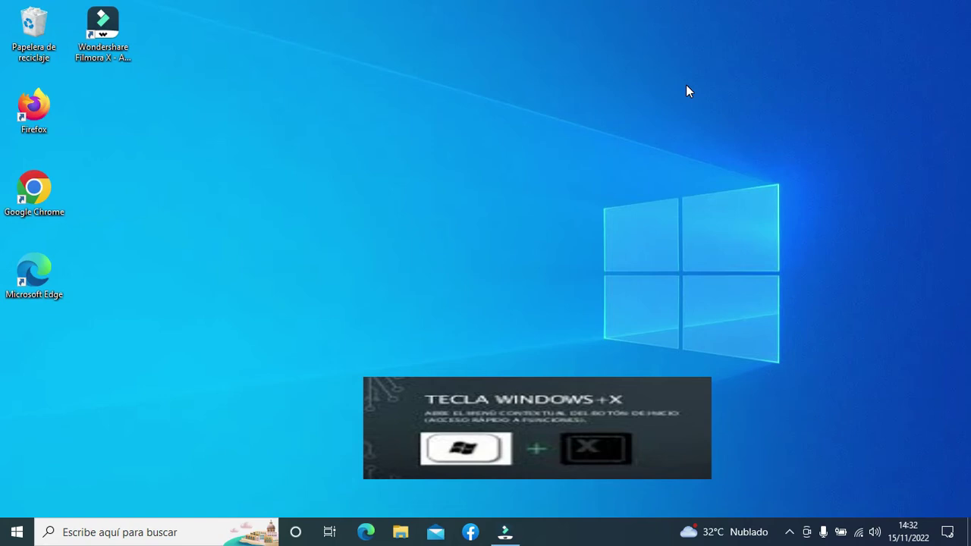
Open the system's Acerca de page and highlight the installed RAM amount in the device specifications
{"action": "key", "text": "super+x"}
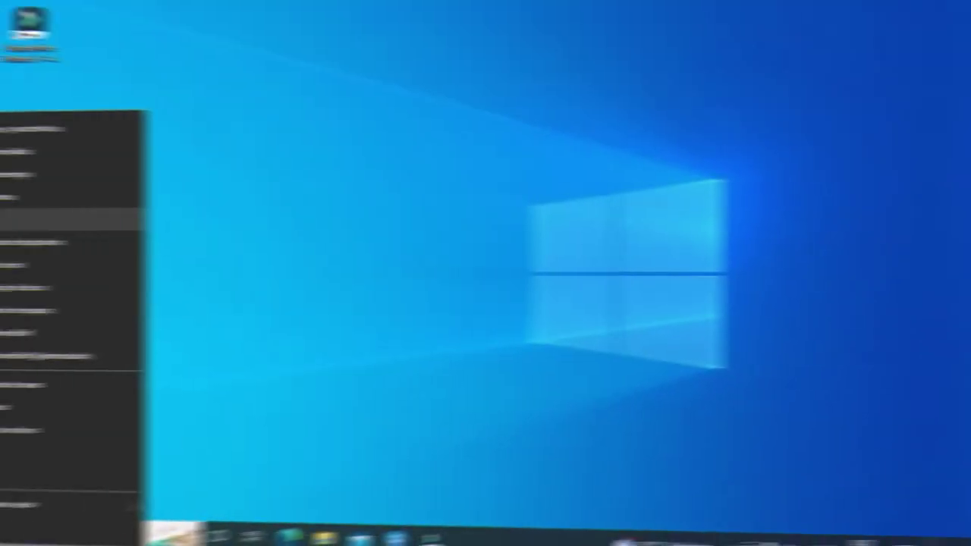
{"action": "left_click", "coordinate": [49, 219]}
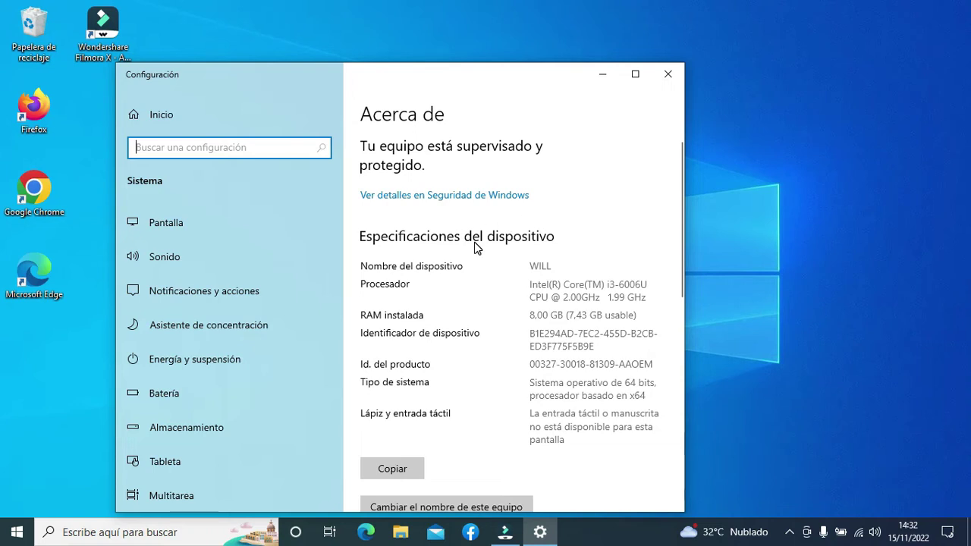
{"action": "scroll", "coordinate": [476, 247], "scroll_direction": "down", "scroll_amount": 2}
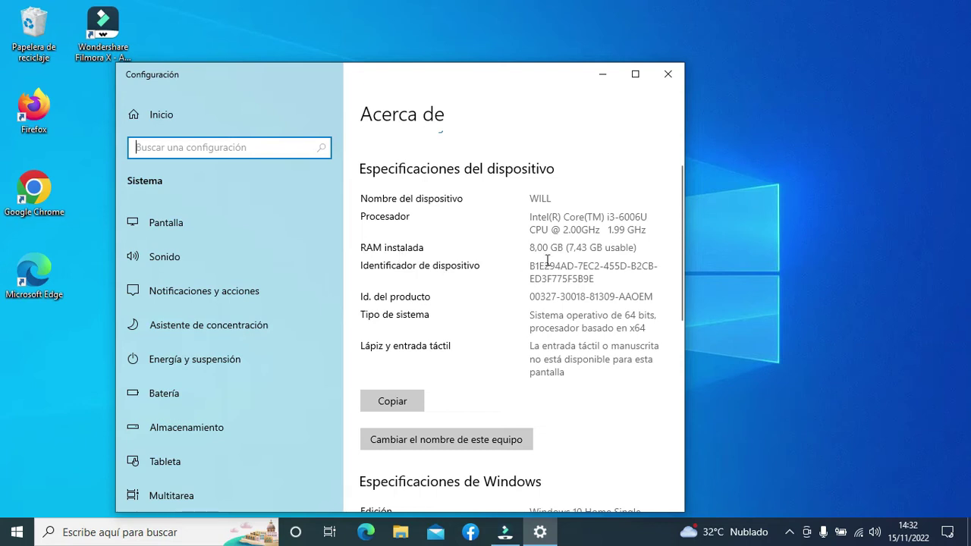
{"action": "left_click", "coordinate": [531, 249]}
{"action": "double_click", "coordinate": [531, 249]}
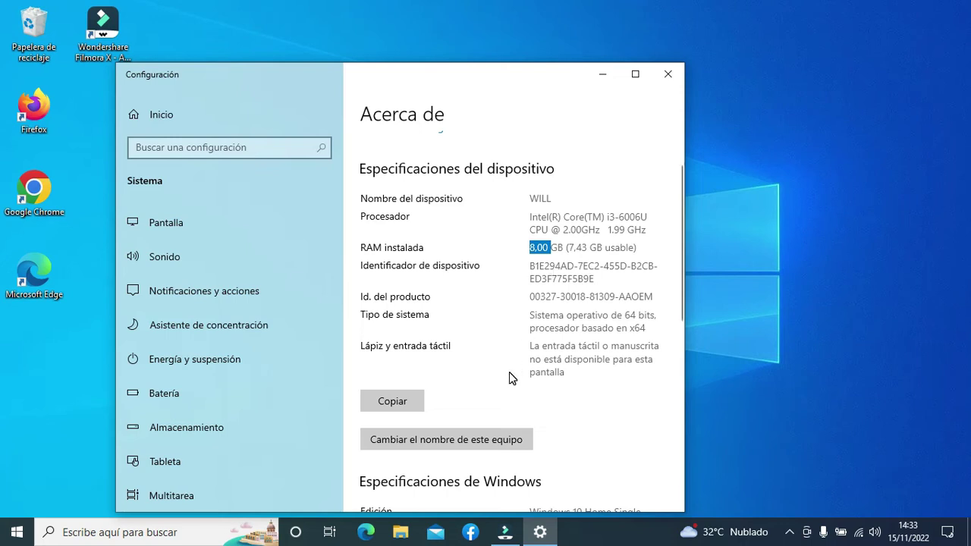
Open the virtual memory settings from the advanced performance options of the advanced system configuration
{"action": "scroll", "coordinate": [509, 377], "scroll_direction": "down", "scroll_amount": 3}
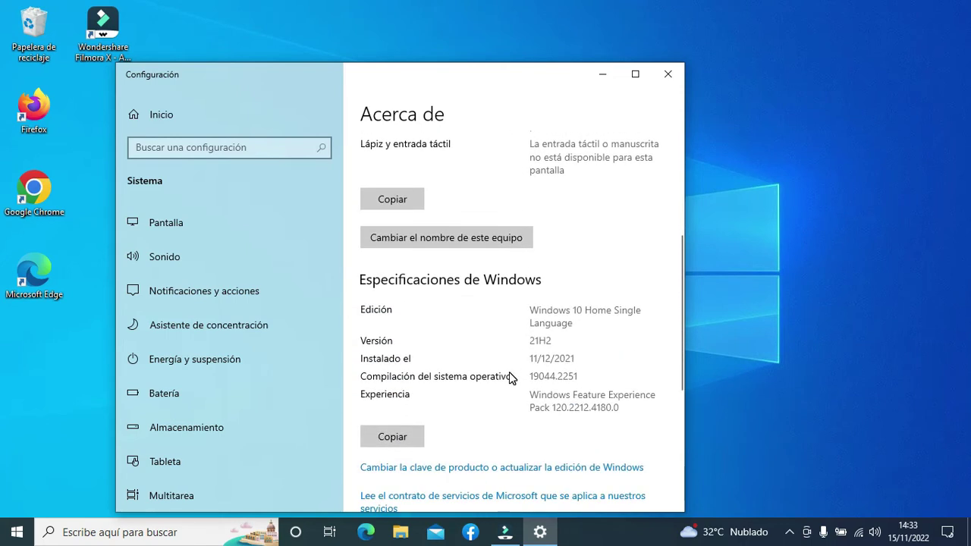
{"action": "scroll", "coordinate": [509, 377], "scroll_direction": "down", "scroll_amount": 3}
{"action": "scroll", "coordinate": [509, 378], "scroll_direction": "down", "scroll_amount": 2}
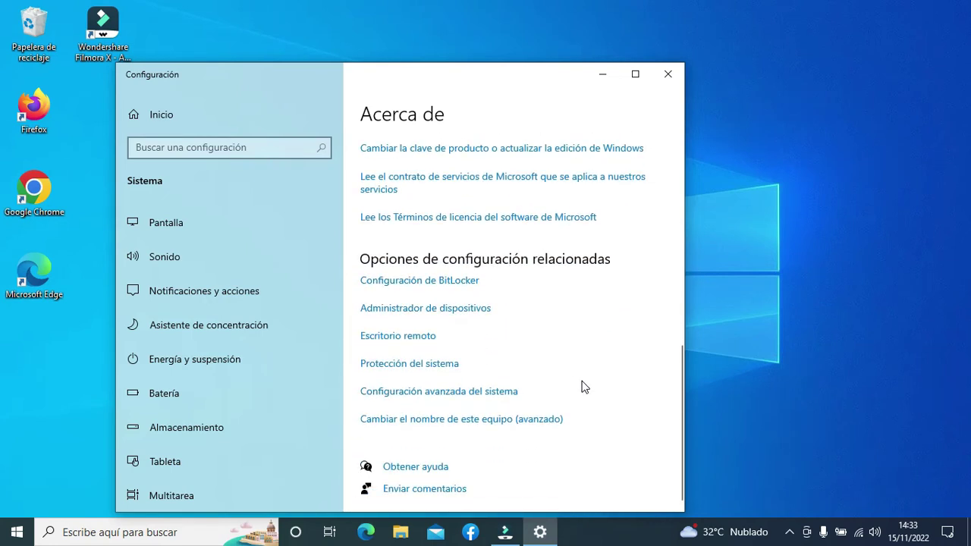
{"action": "left_click", "coordinate": [434, 394]}
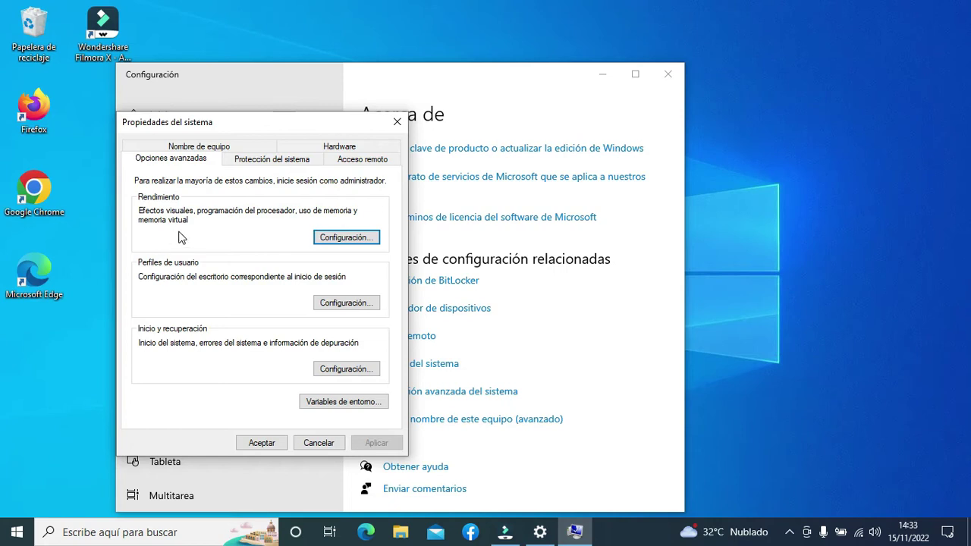
{"action": "left_click", "coordinate": [358, 241]}
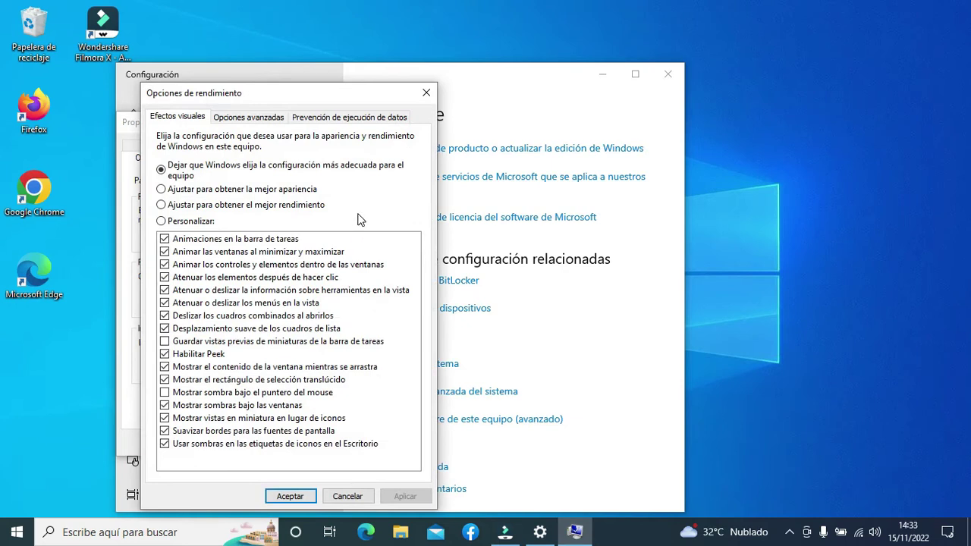
{"action": "left_click", "coordinate": [256, 124]}
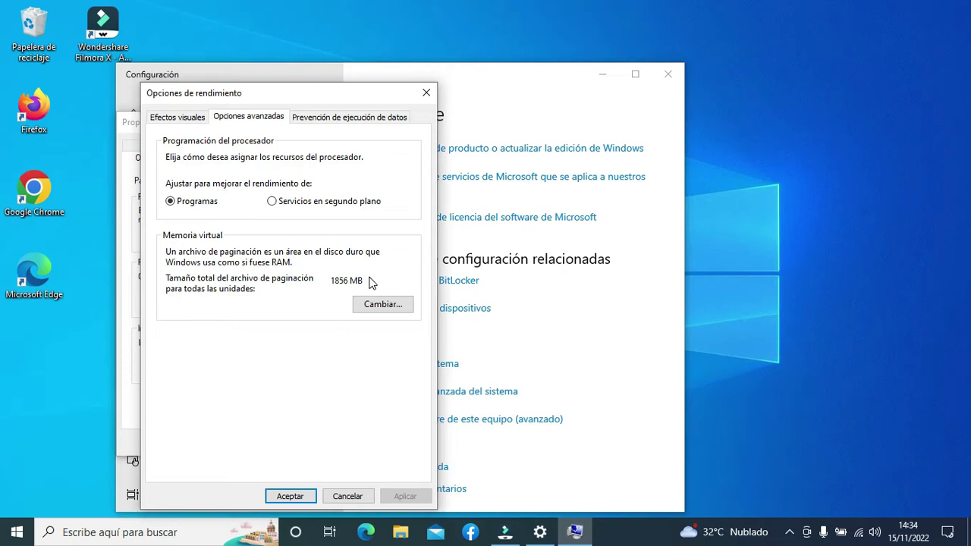
{"action": "left_click", "coordinate": [390, 308]}
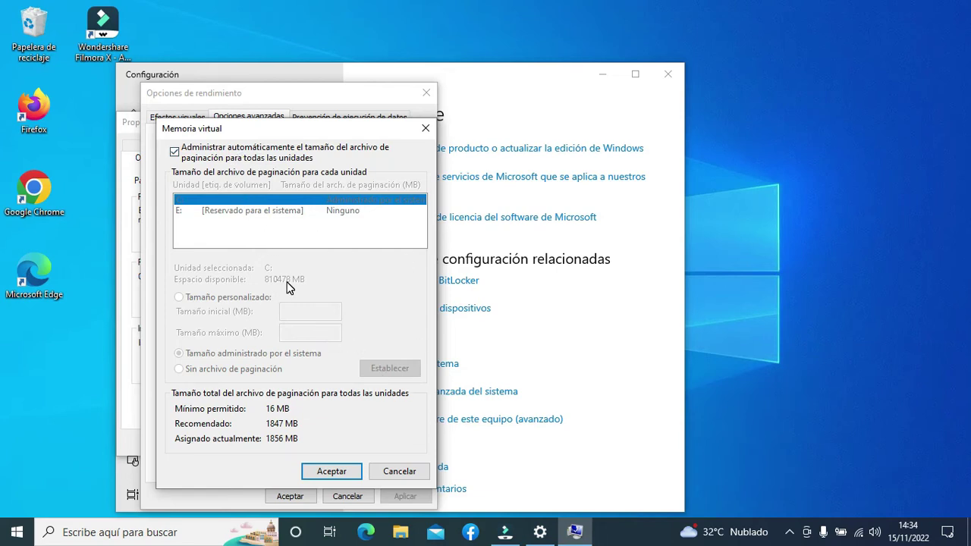
Disable automatic paging file management and set drive C: to a custom size of 16000 MB initial and 16000 MB maximum
{"action": "left_click", "coordinate": [175, 153]}
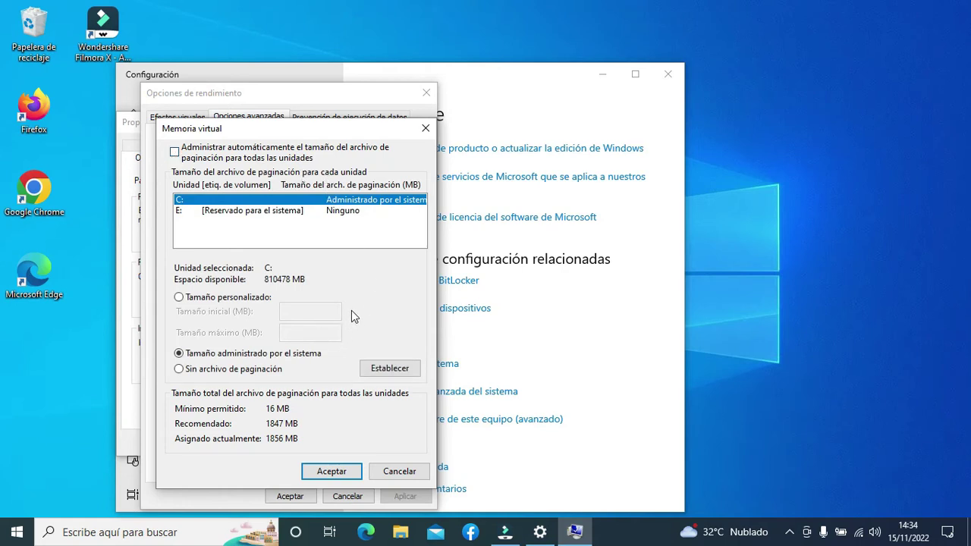
{"action": "left_click", "coordinate": [179, 298]}
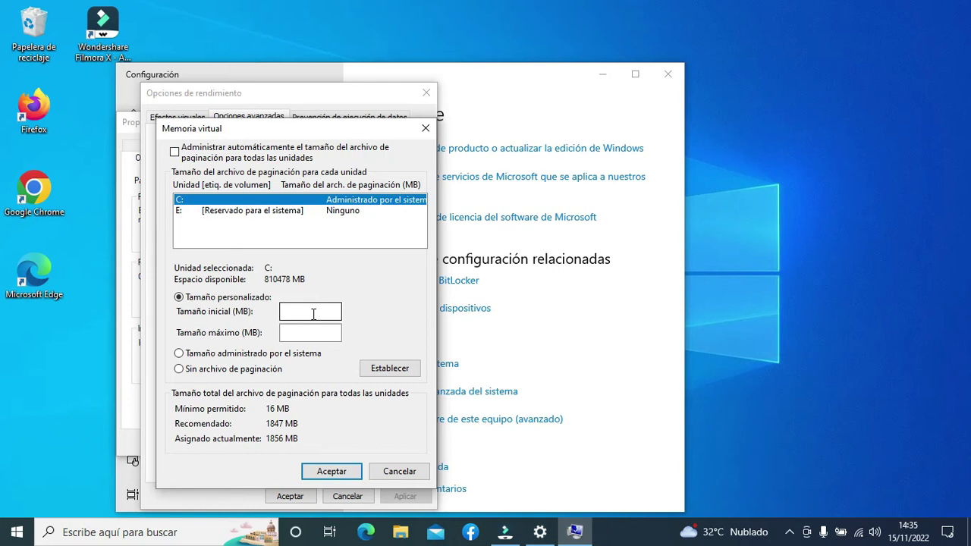
{"action": "left_click", "coordinate": [312, 311]}
{"action": "type", "text": "16000"}
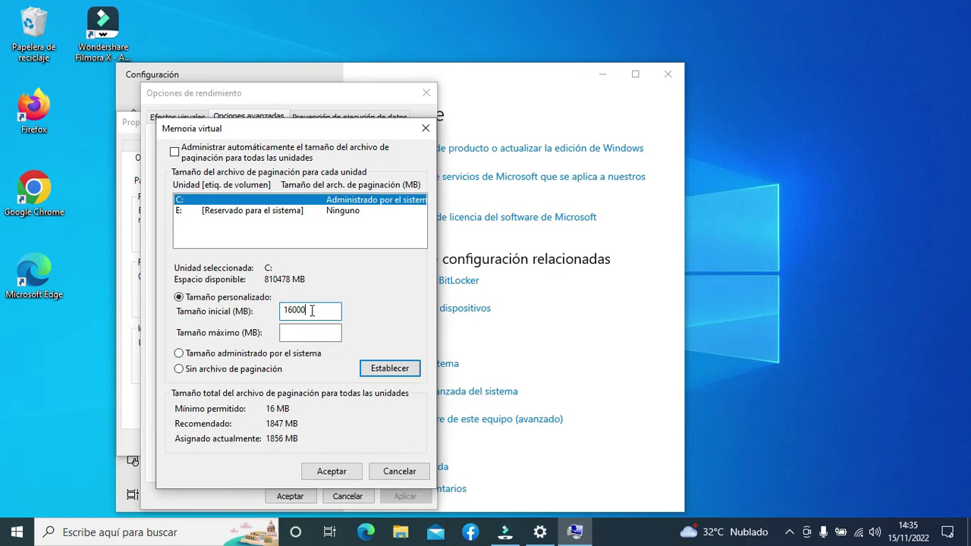
{"action": "left_click", "coordinate": [314, 336]}
{"action": "type", "text": "16000"}
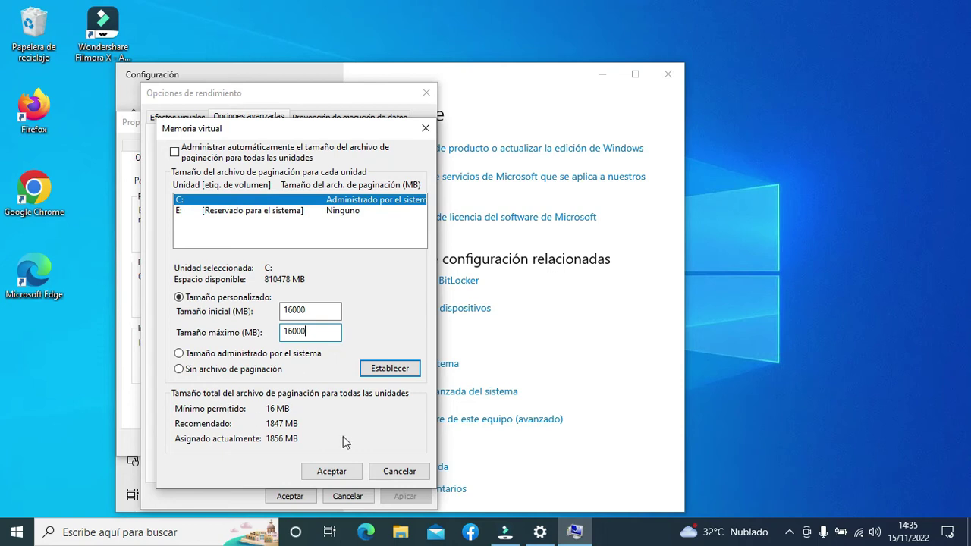
{"action": "left_click", "coordinate": [402, 375]}
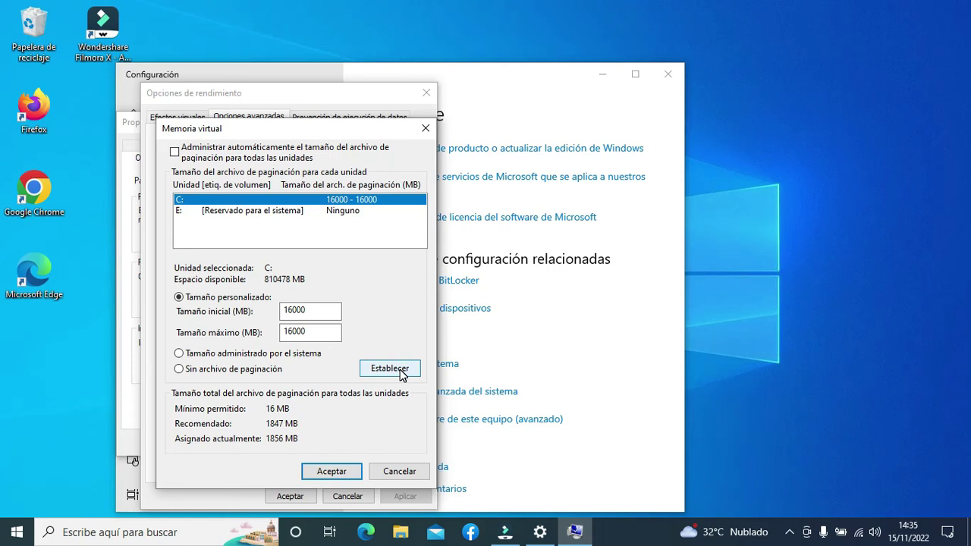
{"action": "left_click", "coordinate": [332, 471]}
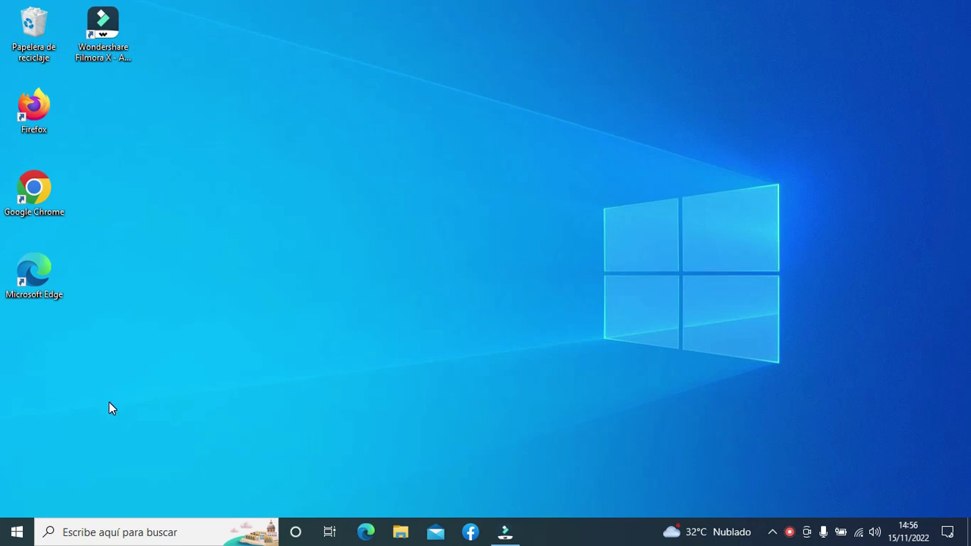
Check the total paging file size in the advanced performance options, and close the performance and system properties dialogs
{"action": "key", "text": "super+x"}
{"action": "left_click", "coordinate": [58, 220]}
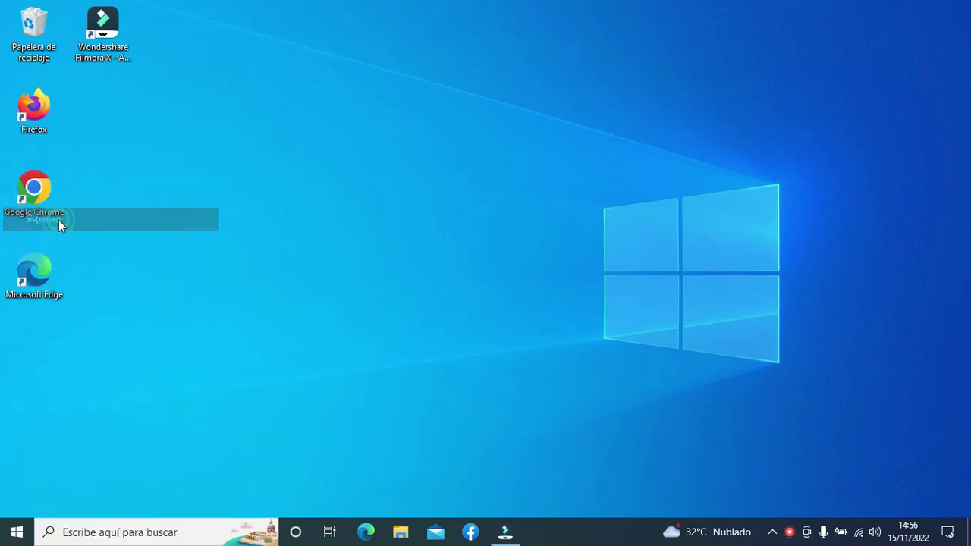
{"action": "scroll", "coordinate": [494, 341], "scroll_direction": "down", "scroll_amount": 10}
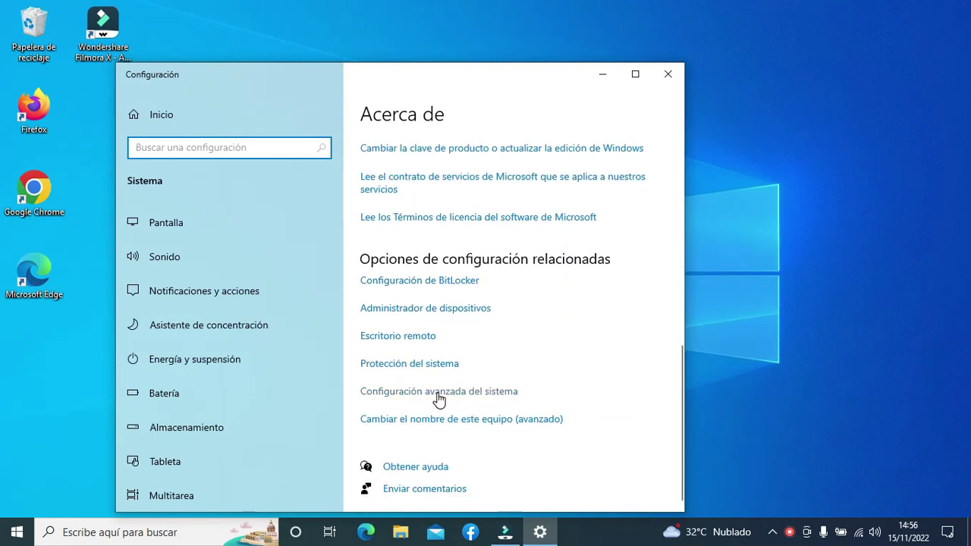
{"action": "left_click", "coordinate": [440, 394]}
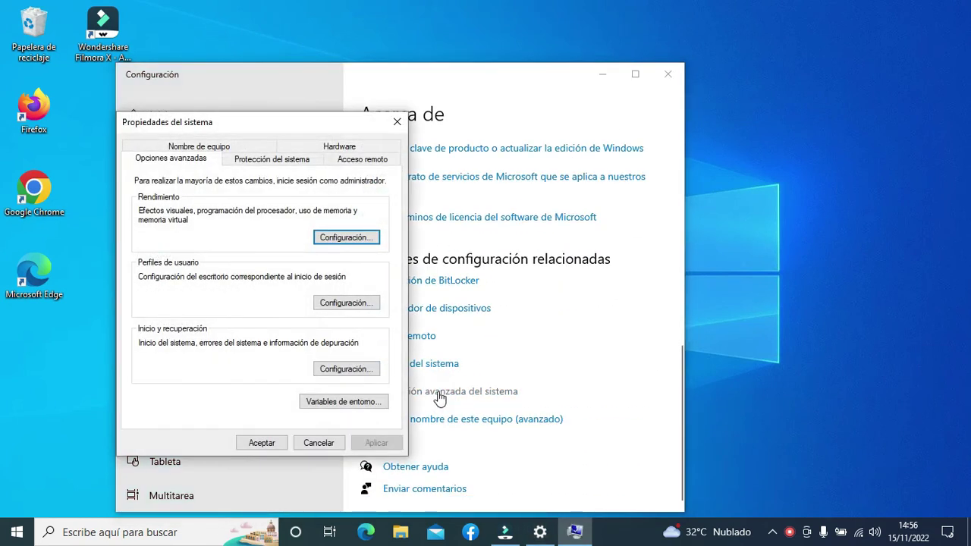
{"action": "left_click", "coordinate": [348, 238]}
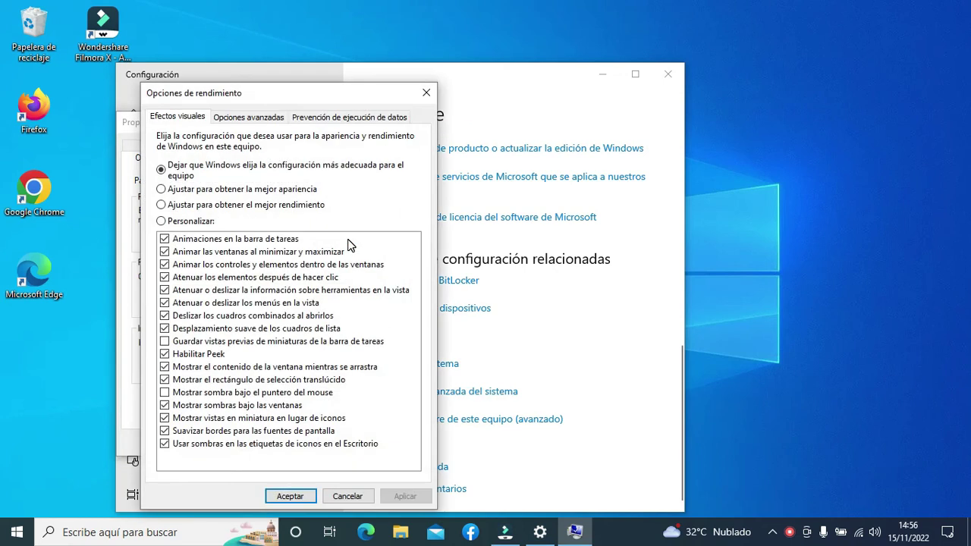
{"action": "left_click", "coordinate": [243, 122]}
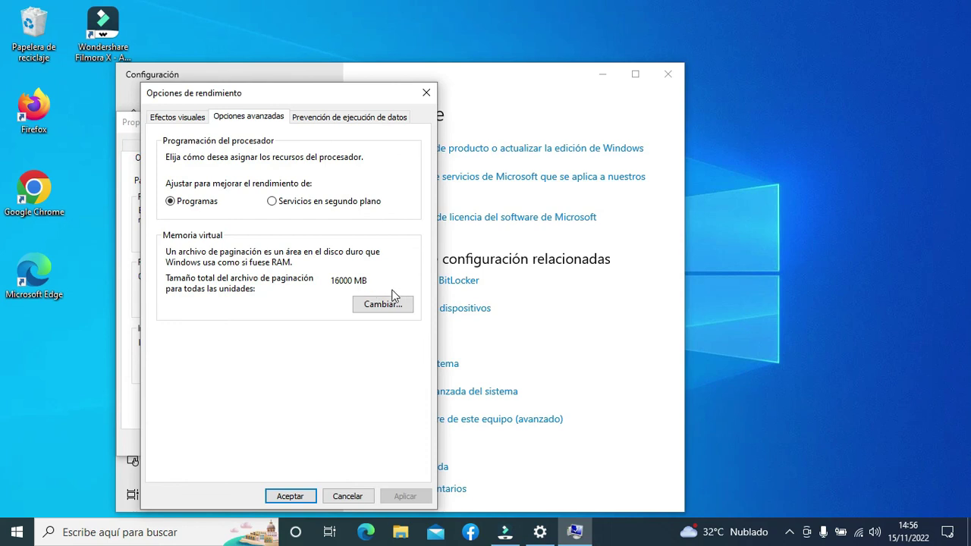
{"action": "left_click", "coordinate": [290, 496]}
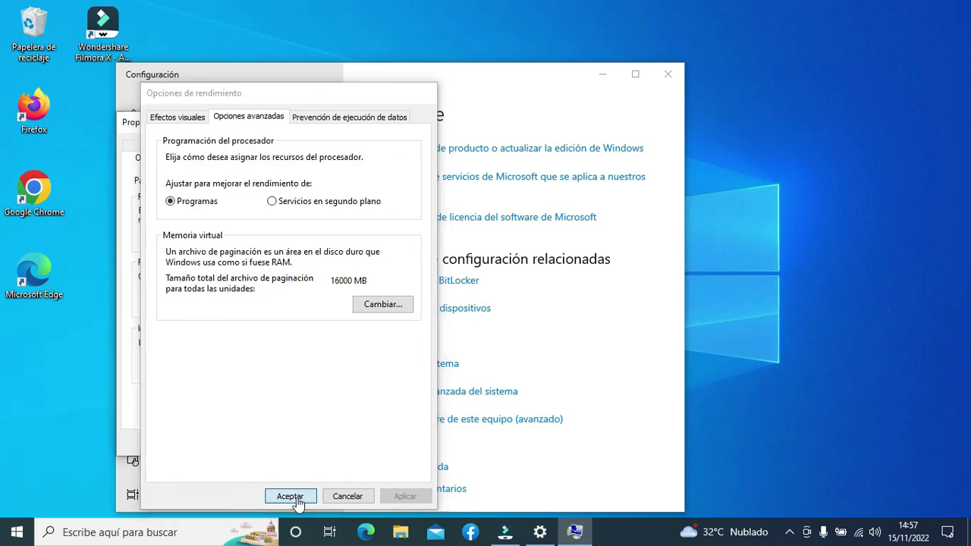
{"action": "left_click", "coordinate": [396, 124]}
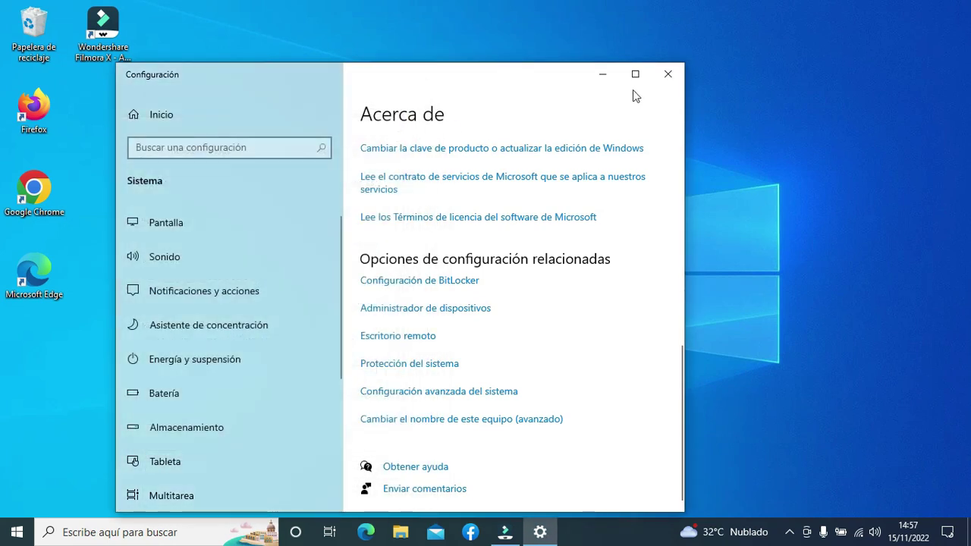